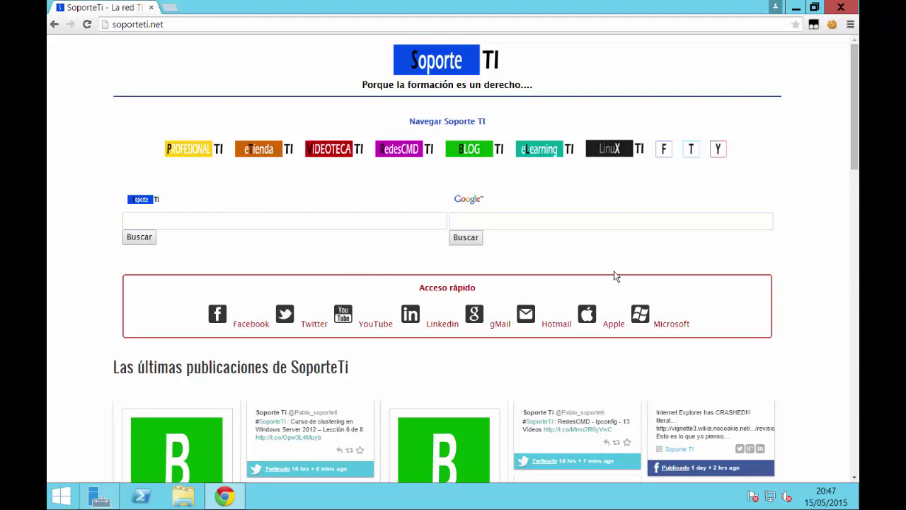
Look through the latest publications on the soporteti.net home page and close the page.
{"action": "scroll", "coordinate": [614, 276], "scroll_direction": "down", "scroll_amount": 10}
{"action": "scroll", "coordinate": [593, 272], "scroll_direction": "up", "scroll_amount": 10}
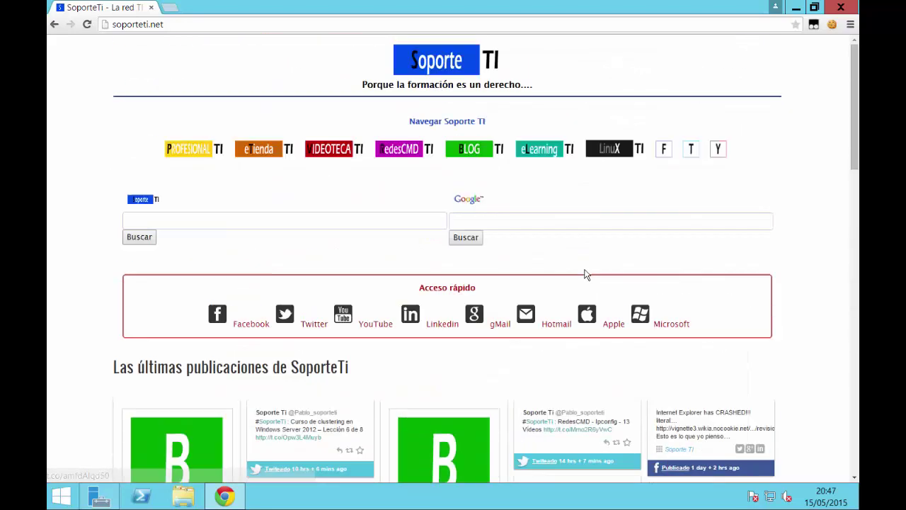
{"action": "scroll", "coordinate": [584, 274], "scroll_direction": "down", "scroll_amount": 10}
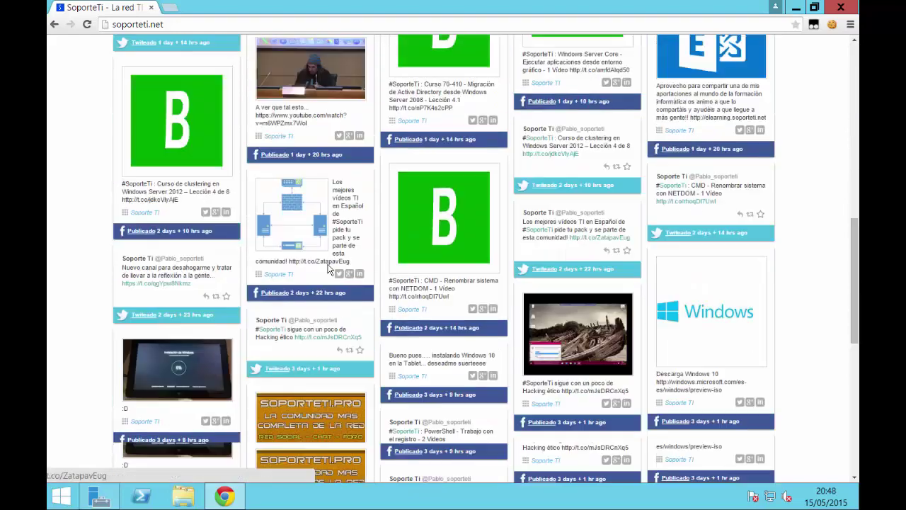
{"action": "scroll", "coordinate": [328, 269], "scroll_direction": "down", "scroll_amount": 1}
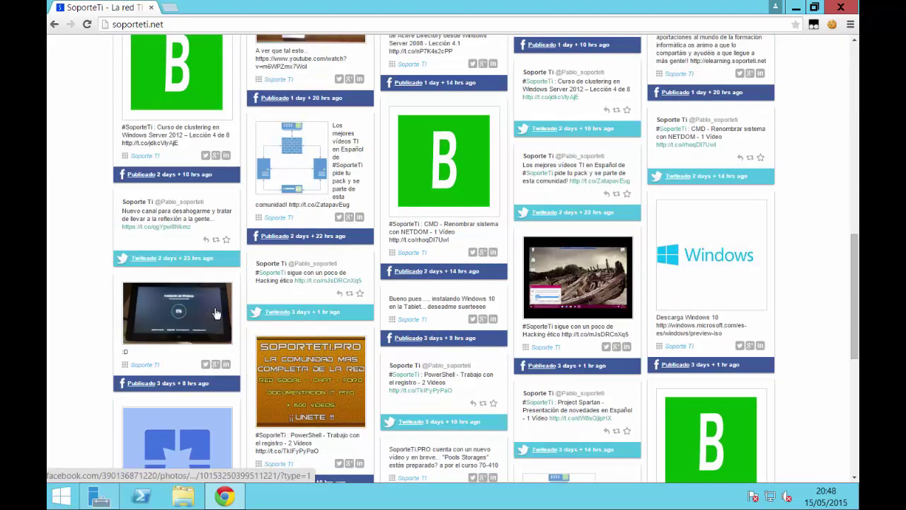
{"action": "scroll", "coordinate": [552, 237], "scroll_direction": "up", "scroll_amount": 10}
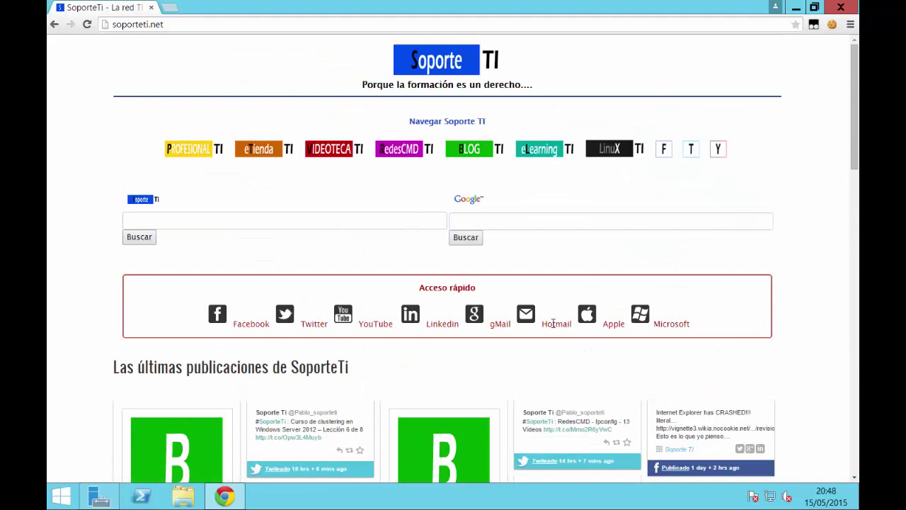
{"action": "left_click", "coordinate": [151, 7]}
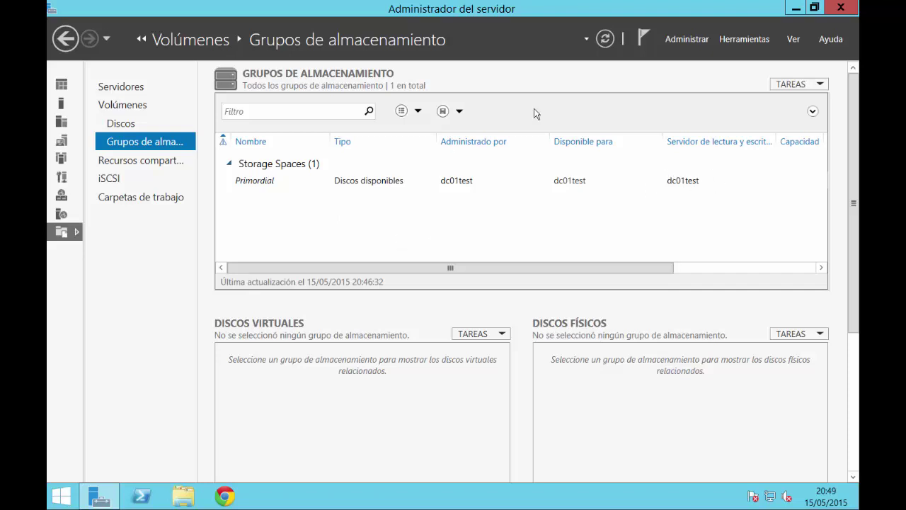
Refresh the storage groups and start creating a new storage group, continuing past the wizard's introduction.
{"action": "left_click", "coordinate": [604, 40]}
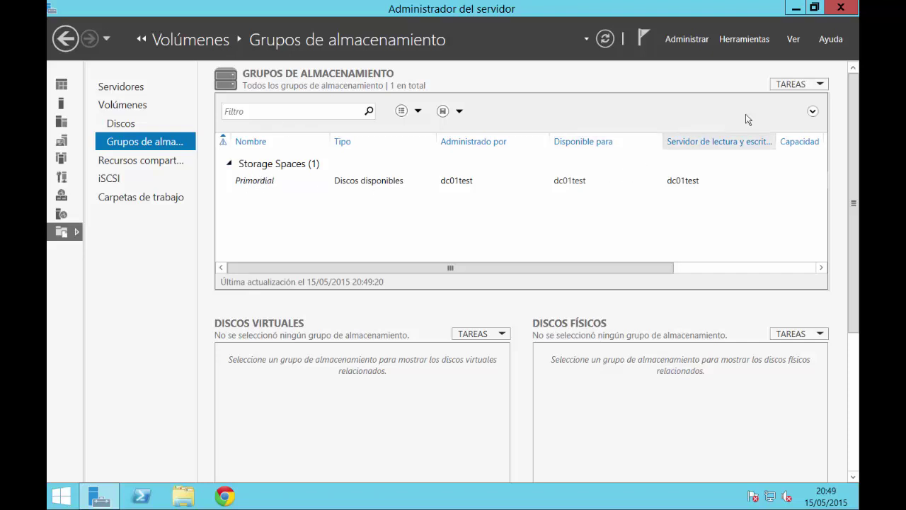
{"action": "left_click", "coordinate": [799, 83]}
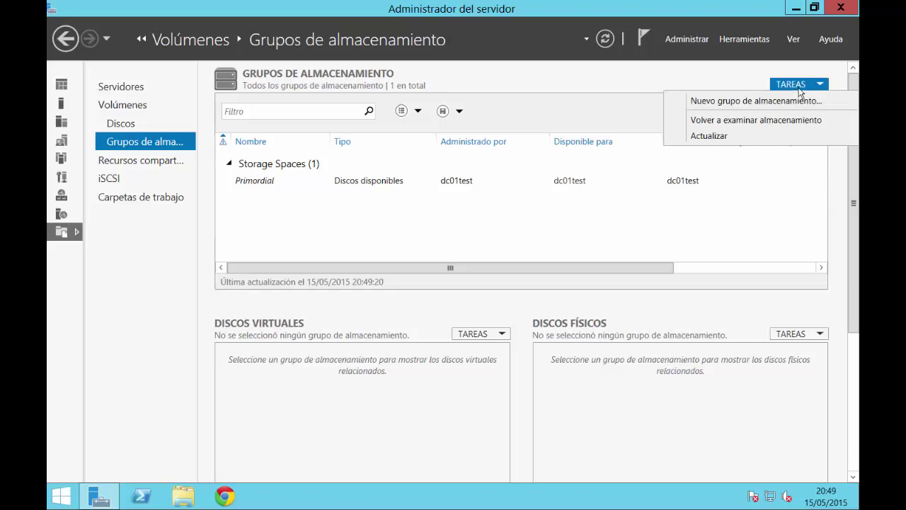
{"action": "left_click", "coordinate": [759, 104]}
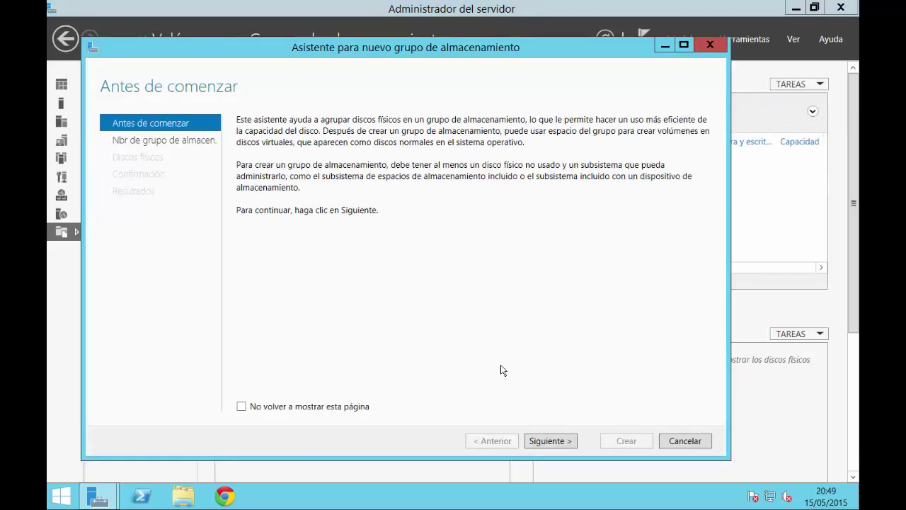
{"action": "left_click", "coordinate": [554, 442]}
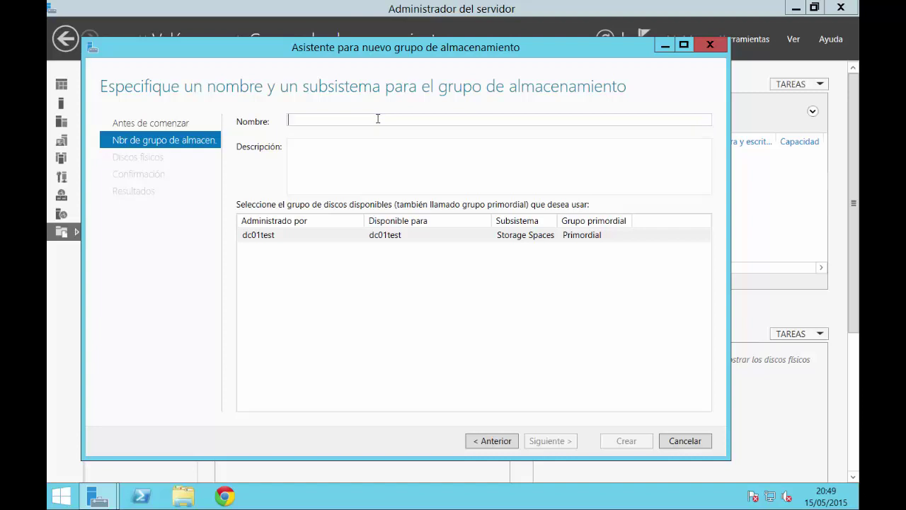
Name the new storage group "Storage PAÑL VIDEO" and continue to the physical disk selection.
{"action": "type", "text": "Stora"}
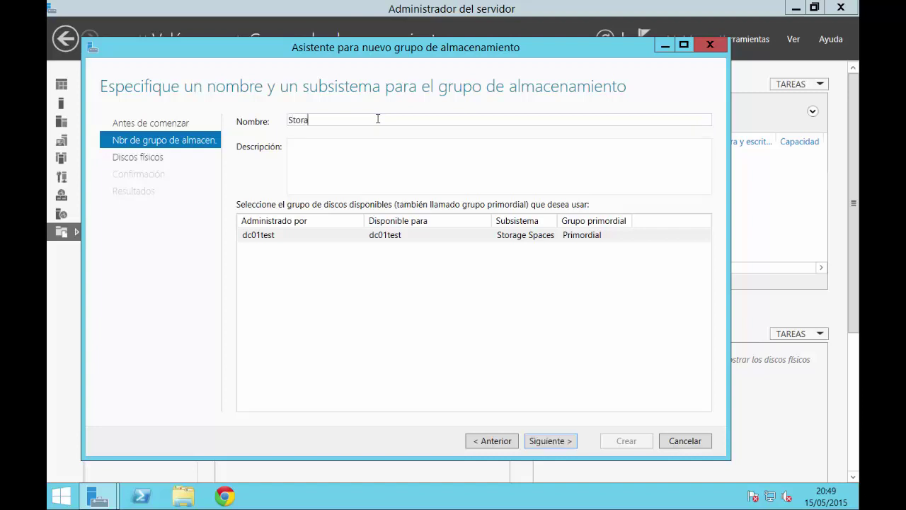
{"action": "type", "text": "ge PAÑL VIDEO"}
{"action": "key", "text": "Right"}
{"action": "key", "text": "Right"}
{"action": "key", "text": "Delete"}
{"action": "left_click", "coordinate": [531, 437]}
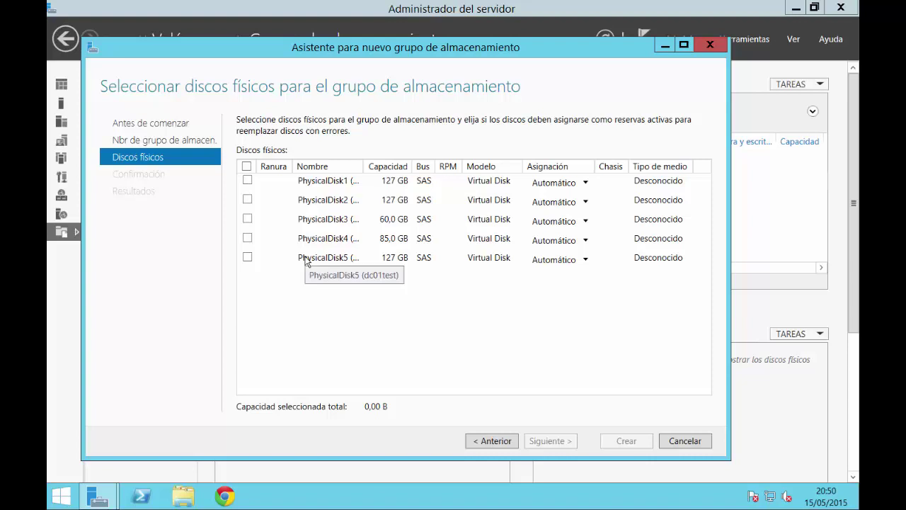
Switch to the Windows calculator and place it beside the physical disk capacities.
{"action": "key", "text": "super+r"}
{"action": "key", "text": "Return"}
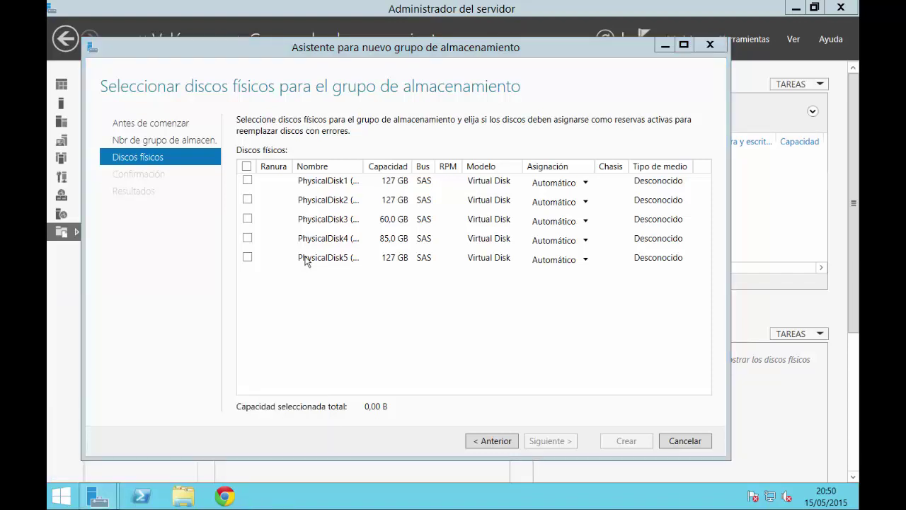
{"action": "left_click_drag", "start_coordinate": [182, 102], "coordinate": [170, 92]}
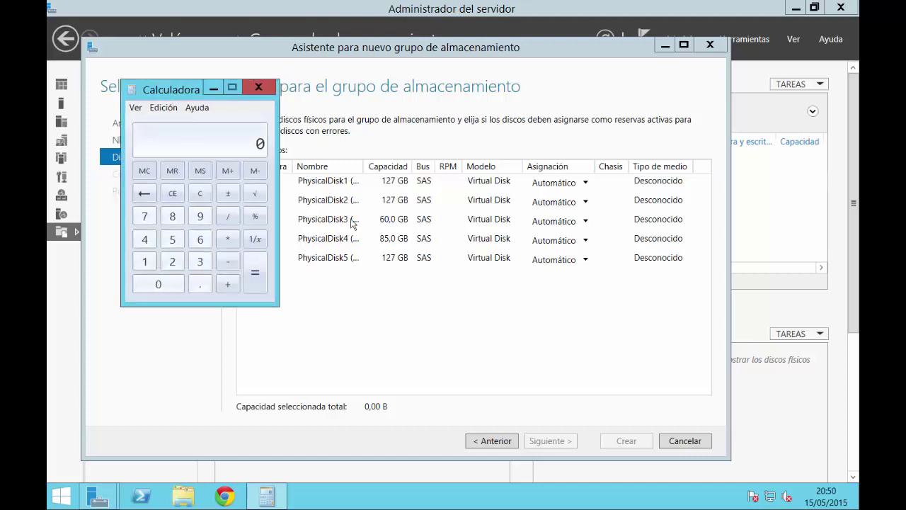
Calculate the combined capacity of three disks as 60 + 85 + 127.
{"action": "left_click", "coordinate": [200, 239]}
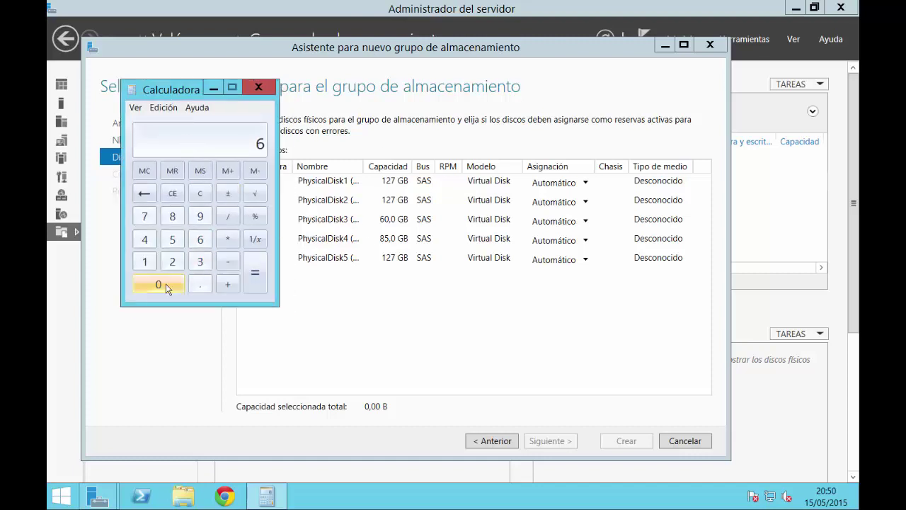
{"action": "left_click", "coordinate": [167, 288]}
{"action": "left_click", "coordinate": [234, 285]}
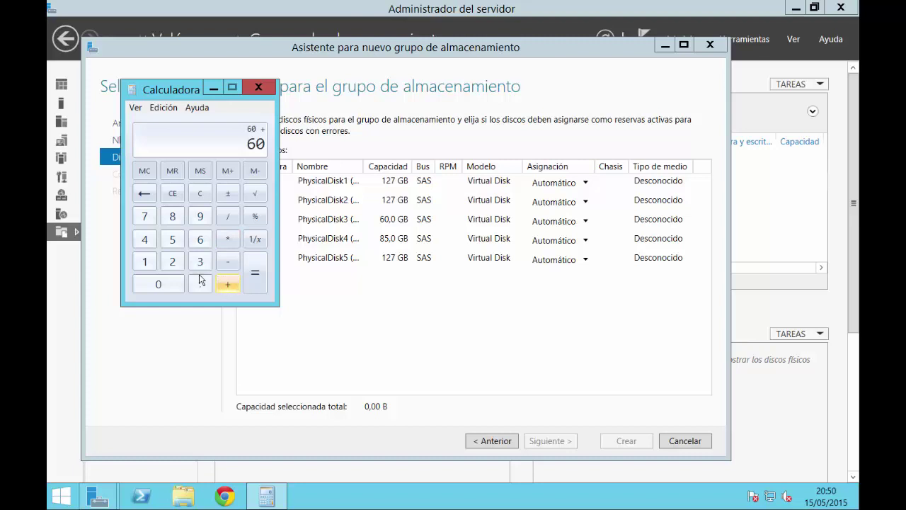
{"action": "left_click", "coordinate": [172, 215]}
{"action": "left_click", "coordinate": [172, 239]}
{"action": "left_click", "coordinate": [225, 285]}
{"action": "left_click", "coordinate": [145, 261]}
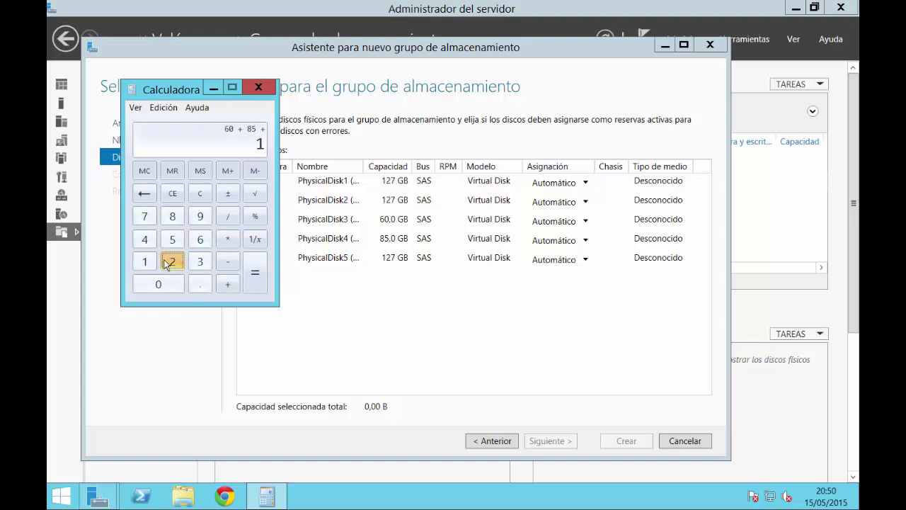
{"action": "left_click", "coordinate": [170, 262]}
{"action": "left_click", "coordinate": [143, 216]}
{"action": "left_click", "coordinate": [255, 275]}
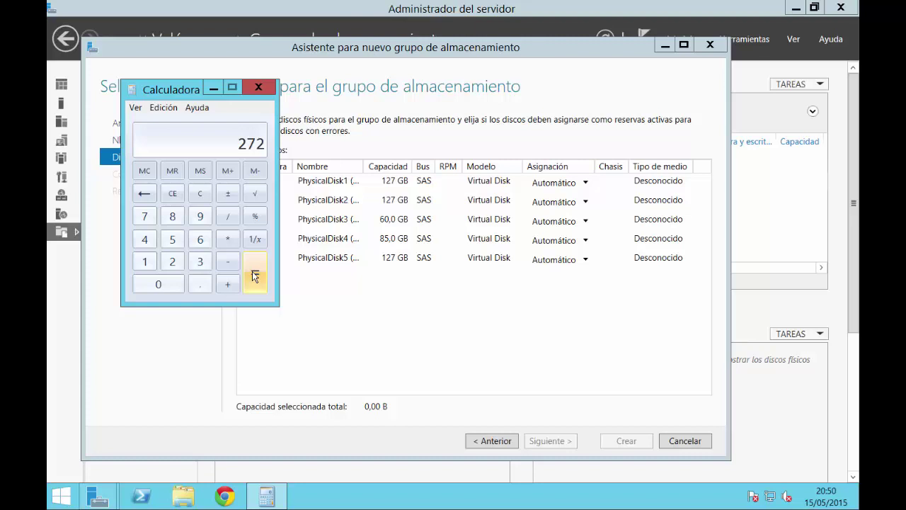
Return to the storage group wizard and include PhysicalDisk4, PhysicalDisk3 and PhysicalDisk2 in the group.
{"action": "left_click", "coordinate": [371, 342]}
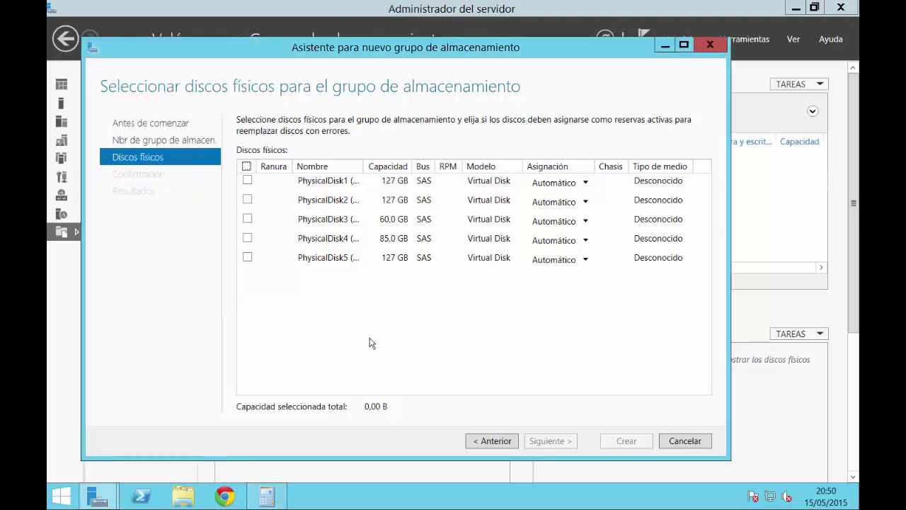
{"action": "left_click", "coordinate": [247, 238]}
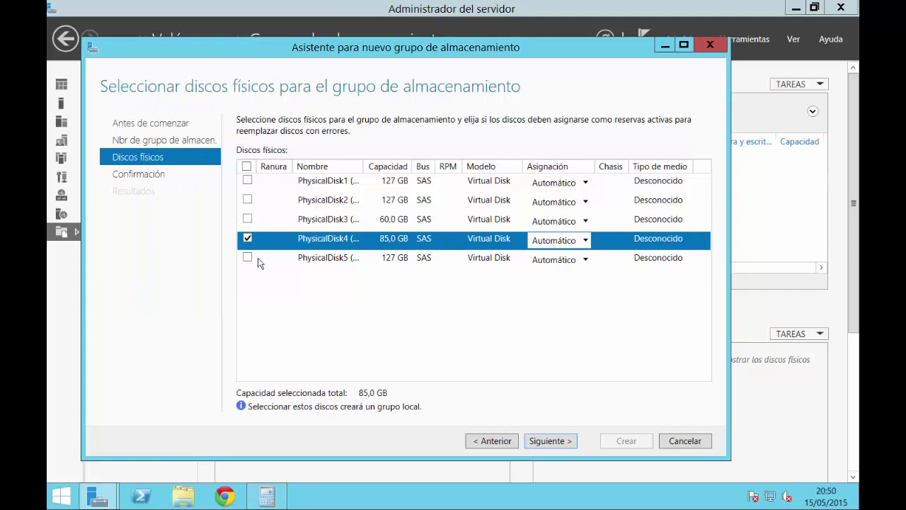
{"action": "left_click", "coordinate": [247, 219]}
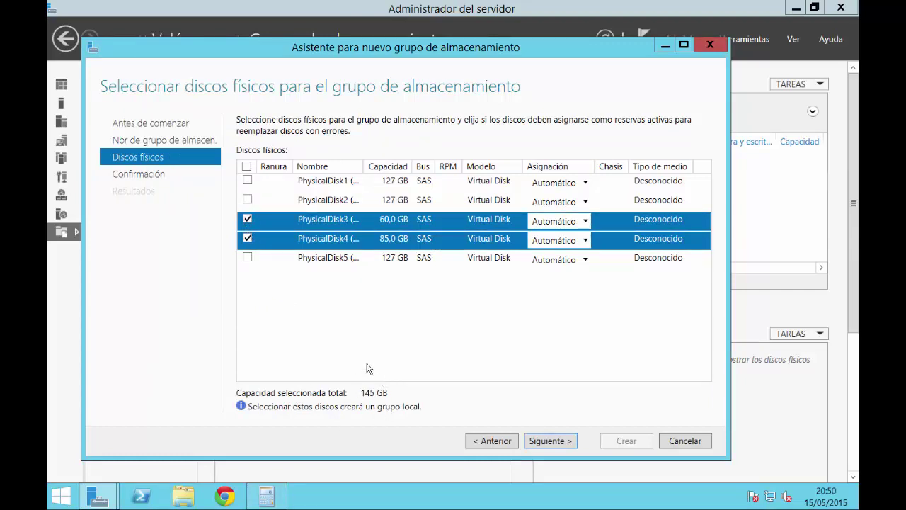
{"action": "left_click", "coordinate": [248, 199]}
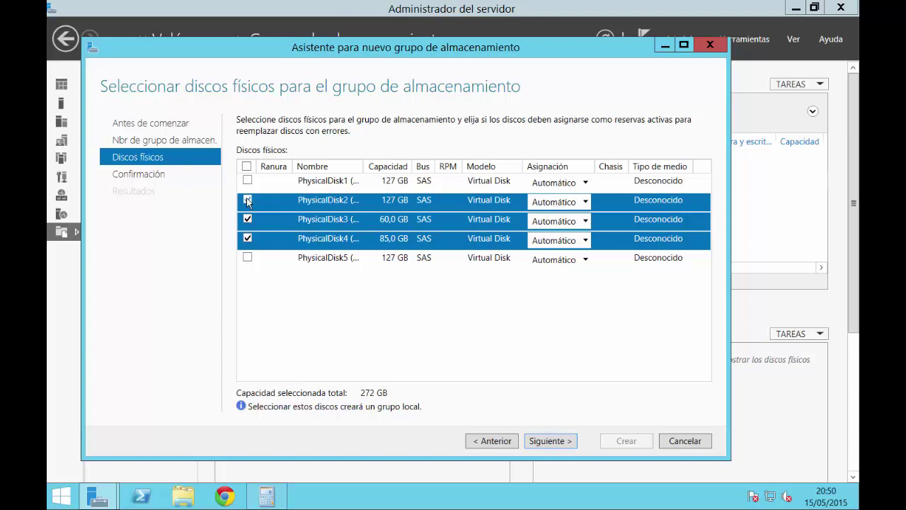
Compare the calculator's sum with the wizard's total selected capacity, pointing arrows at both, and return to the wizard.
{"action": "left_click", "coordinate": [269, 495]}
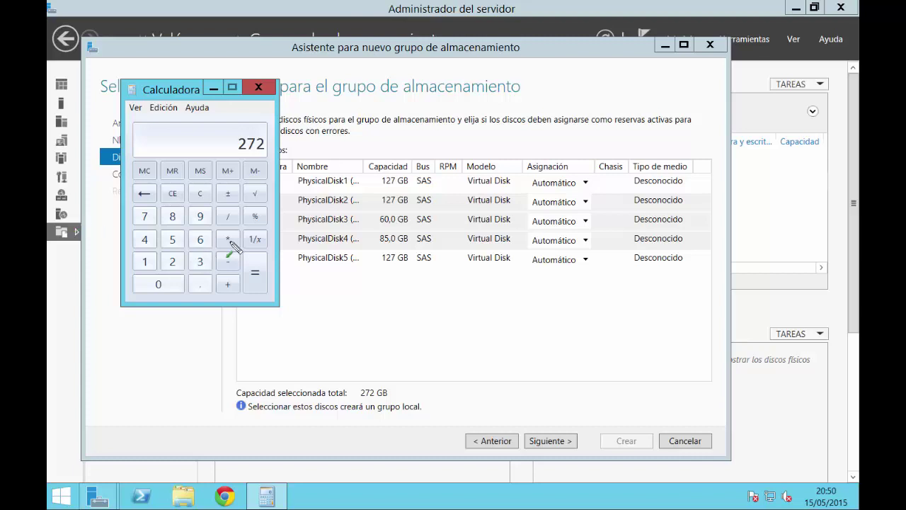
{"action": "mouse_move", "coordinate": [540, 286]}
{"action": "left_mouse_down"}
{"action": "mouse_move", "coordinate": [415, 364]}
{"action": "mouse_move", "coordinate": [389, 391]}
{"action": "left_mouse_up"}
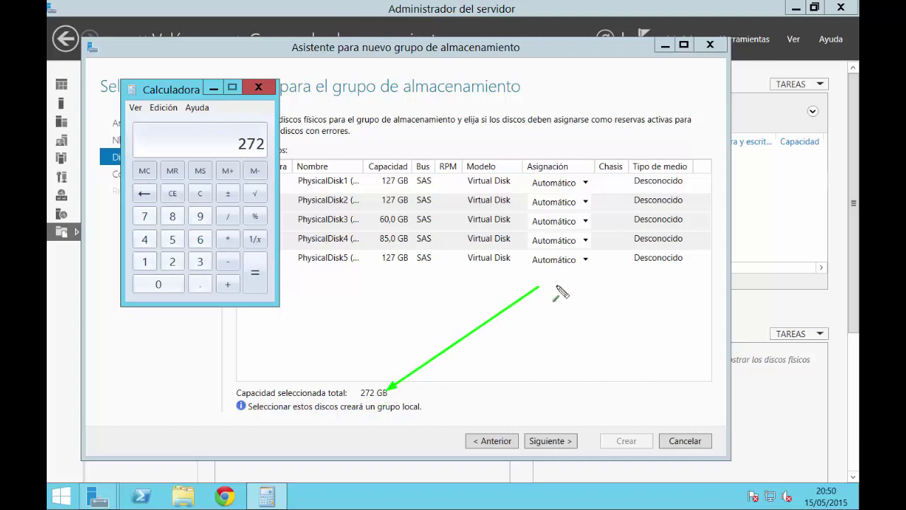
{"action": "left_click_drag", "start_coordinate": [540, 287], "coordinate": [274, 148]}
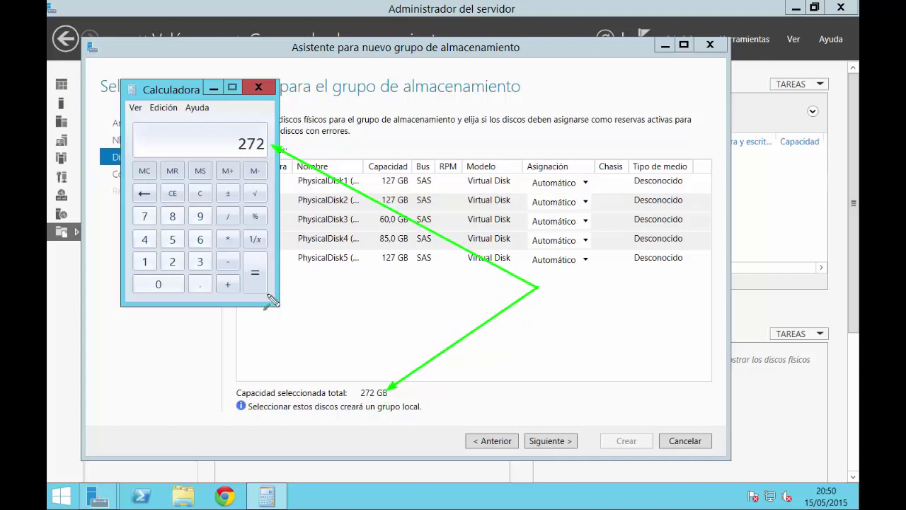
{"action": "key", "text": "Escape"}
{"action": "left_click", "coordinate": [349, 332]}
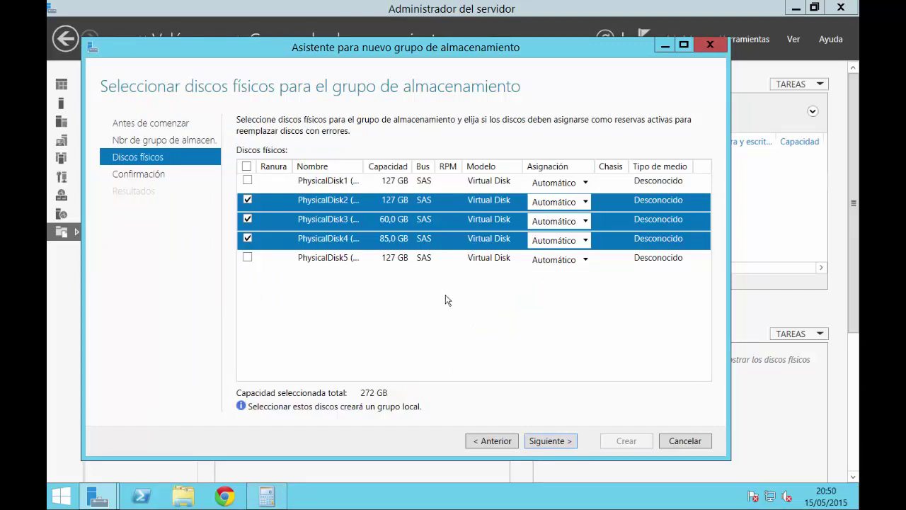
Examine the allocation options offered for PhysicalDisk2 and PhysicalDisk3 without changing them.
{"action": "left_click", "coordinate": [560, 204]}
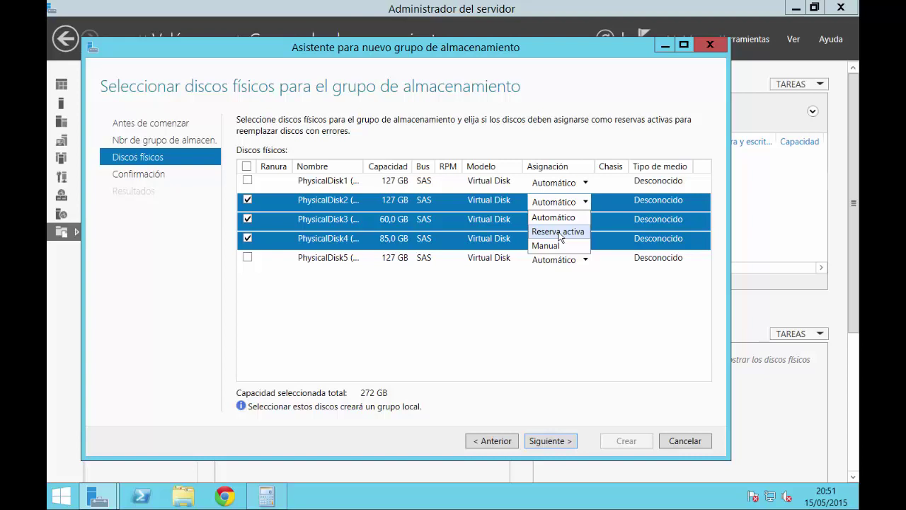
{"action": "left_click", "coordinate": [549, 305]}
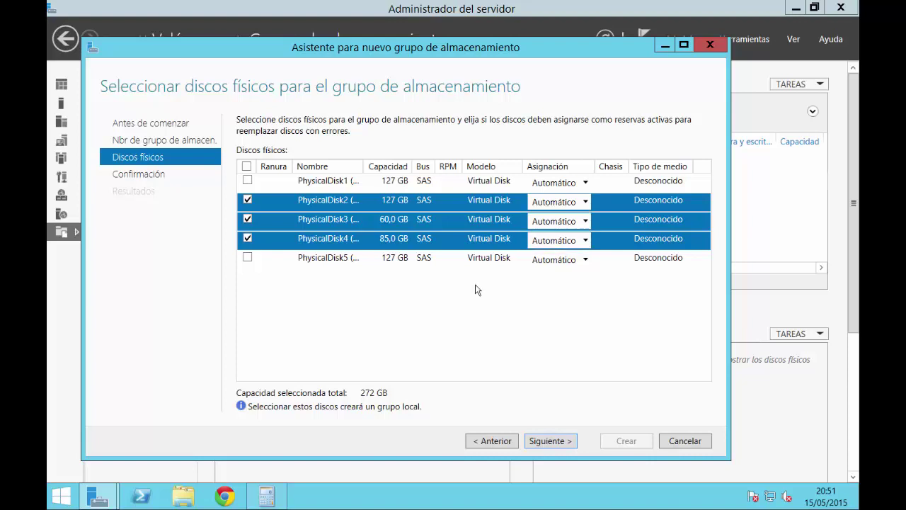
{"action": "left_click", "coordinate": [557, 221]}
{"action": "left_click", "coordinate": [521, 328]}
Set the allocation of PhysicalDisk3 to Reserva activa and recheck its available options.
{"action": "left_click", "coordinate": [576, 221]}
{"action": "left_click", "coordinate": [558, 250]}
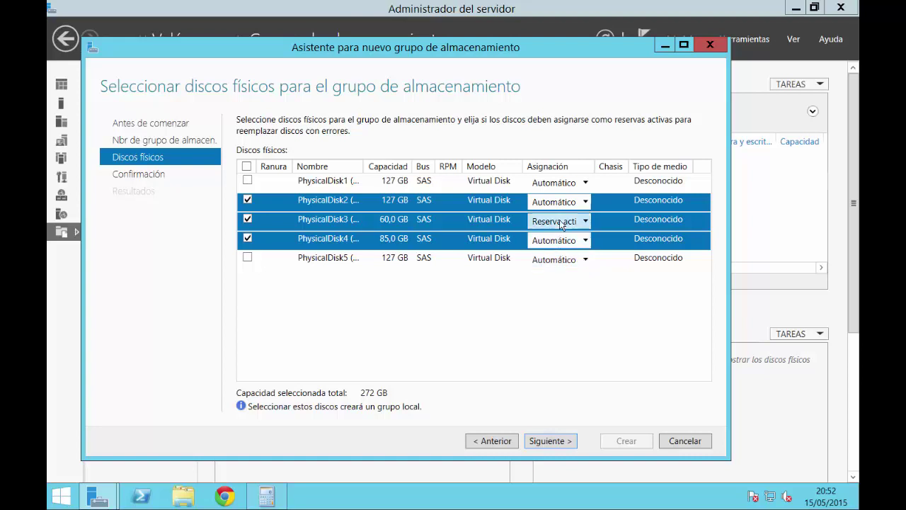
{"action": "left_click", "coordinate": [561, 224]}
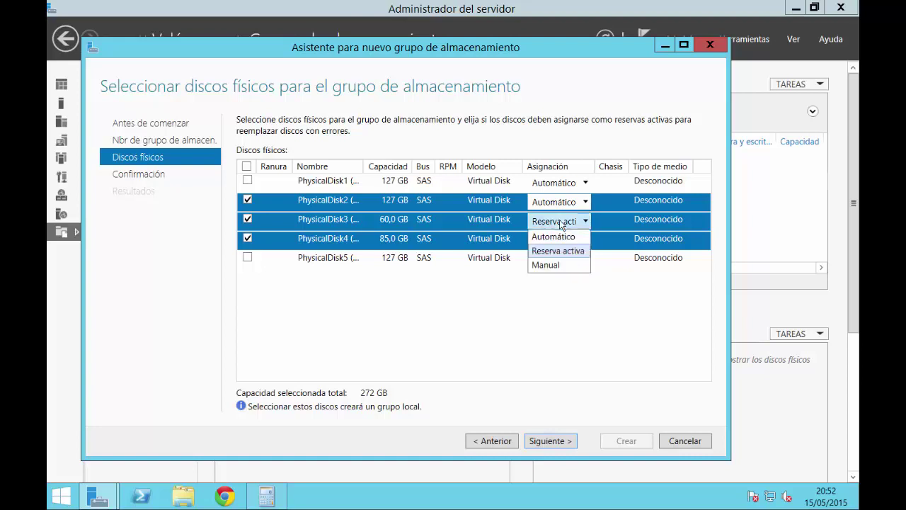
{"action": "left_click", "coordinate": [560, 220]}
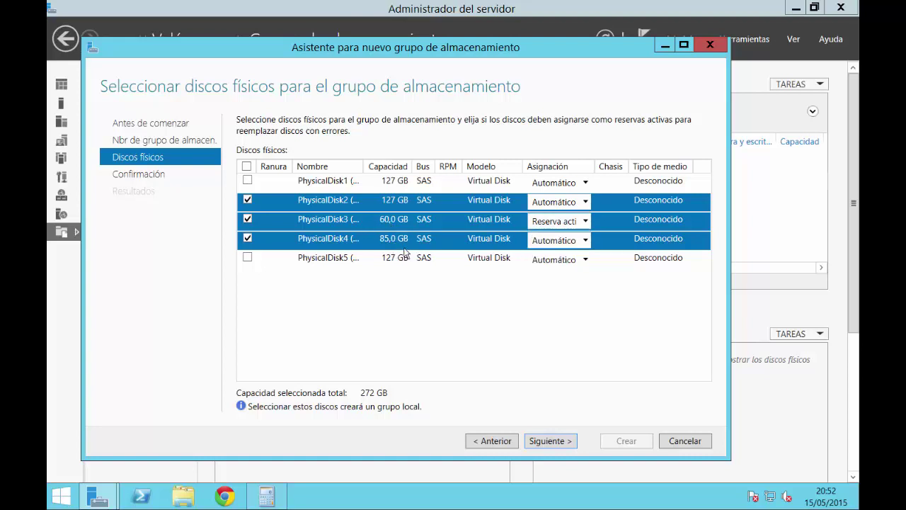
Return the allocation of PhysicalDisk3 to Automático and include the disk in the group again.
{"action": "left_click", "coordinate": [551, 221]}
{"action": "left_click", "coordinate": [552, 238]}
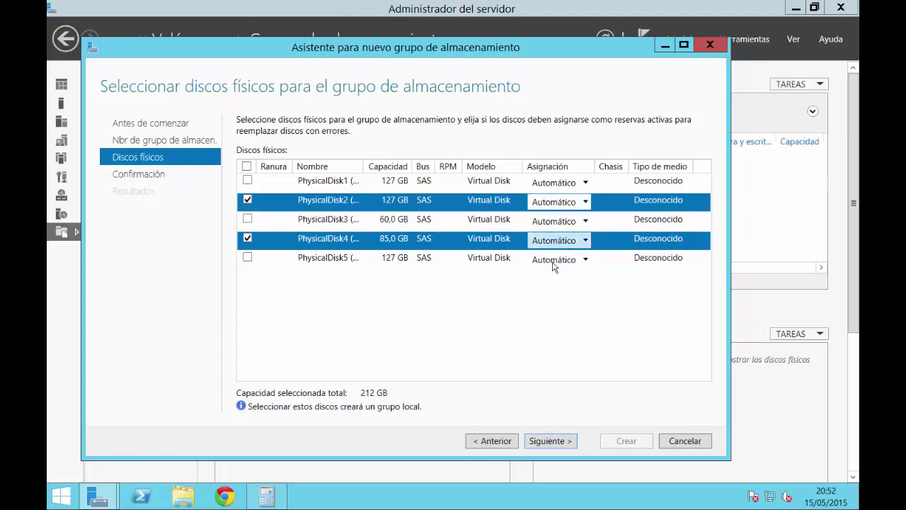
{"action": "left_click", "coordinate": [249, 220]}
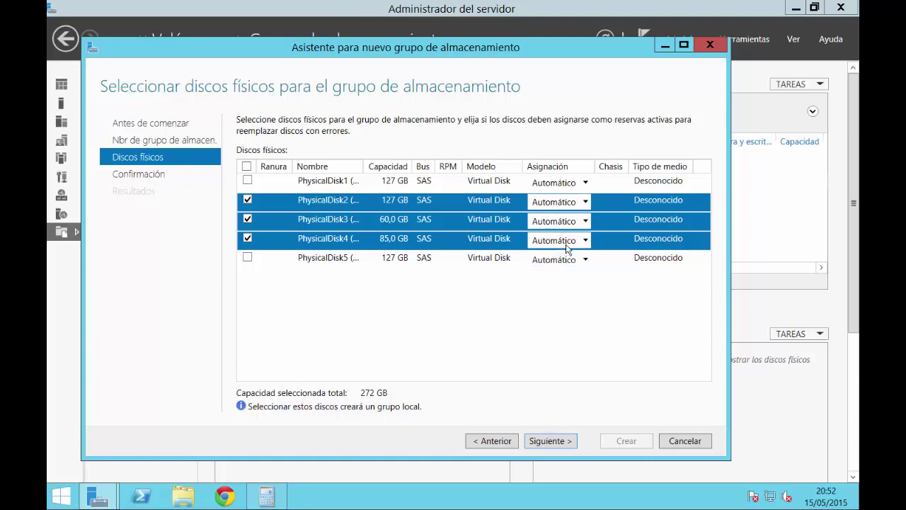
Set the allocation of PhysicalDisk3 to Reserva activa and that of PhysicalDisk4 to Manual.
{"action": "left_click", "coordinate": [555, 222]}
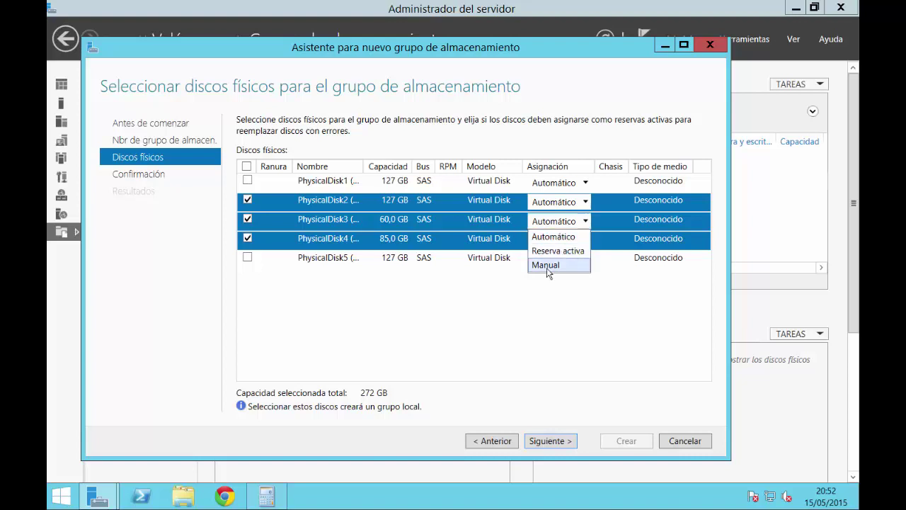
{"action": "left_click", "coordinate": [556, 251]}
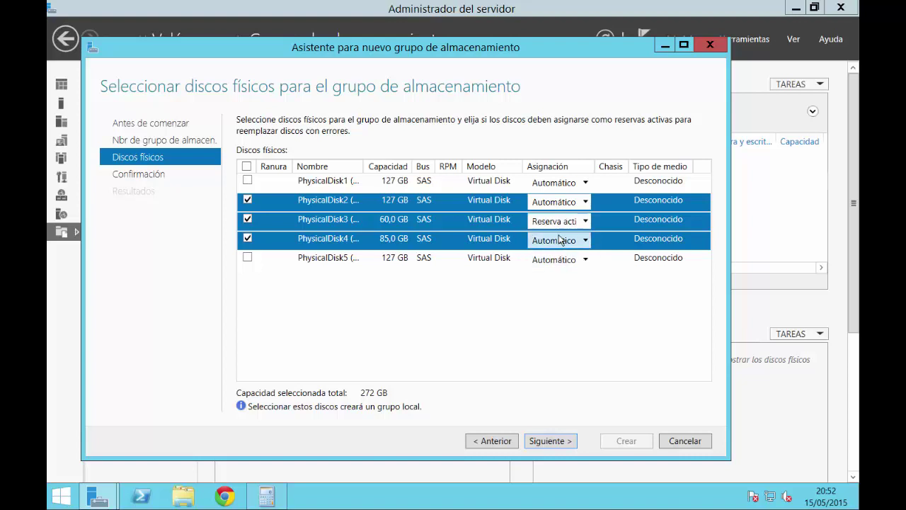
{"action": "left_click", "coordinate": [557, 239]}
{"action": "left_click", "coordinate": [562, 284]}
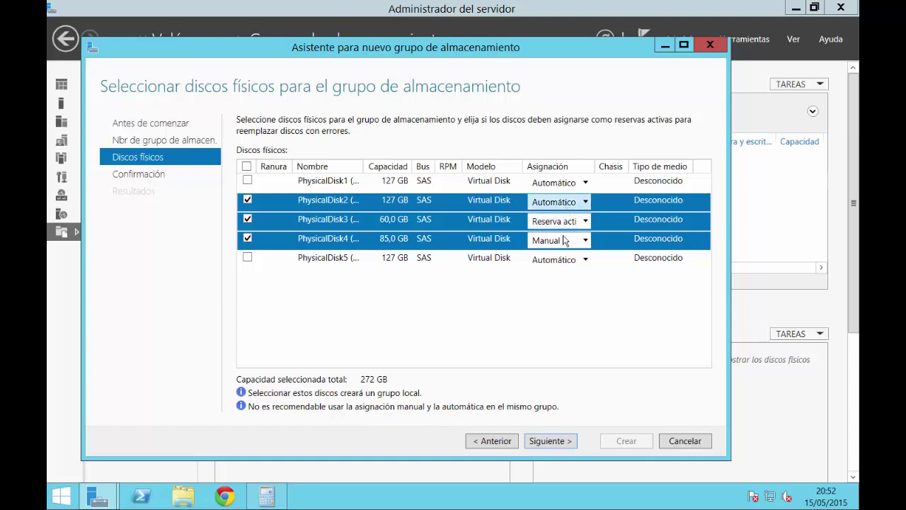
Set the allocation of PhysicalDisk2 to Manual.
{"action": "left_click", "coordinate": [556, 201]}
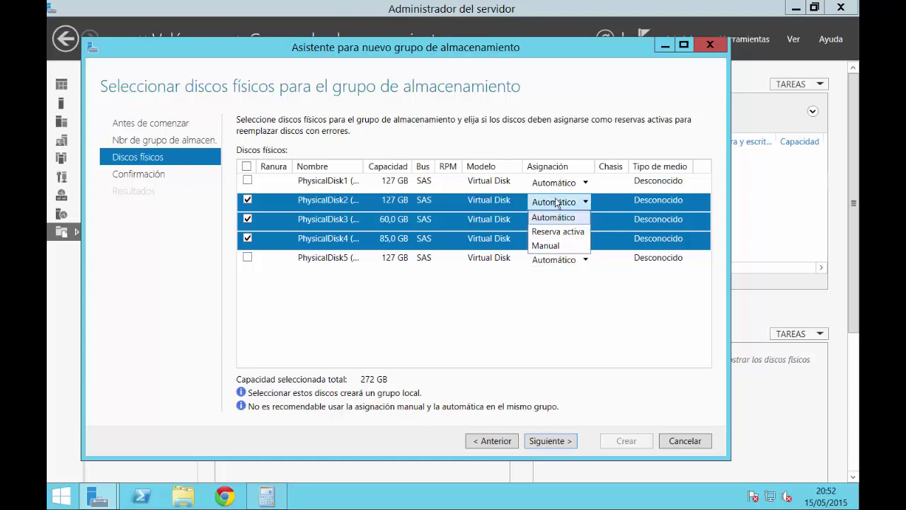
{"action": "left_click", "coordinate": [551, 246]}
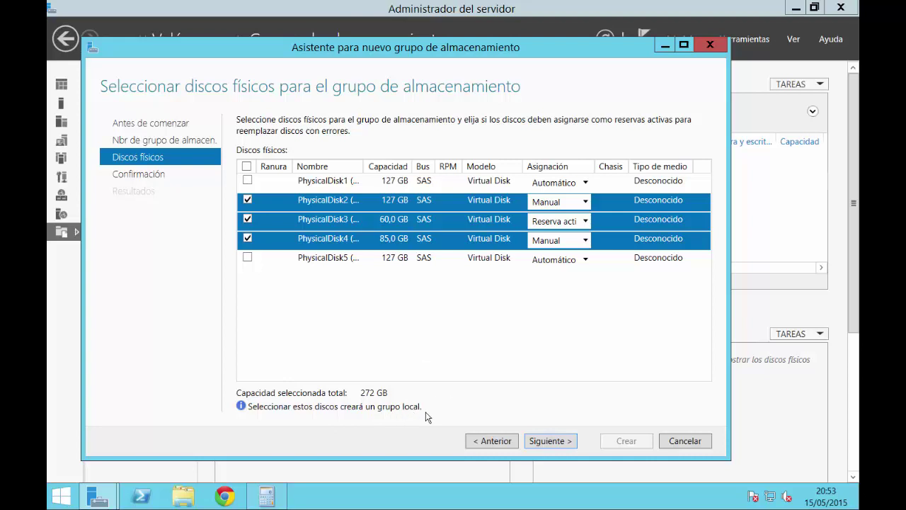
Set the allocation of PhysicalDisk2, PhysicalDisk3 and PhysicalDisk4 to Automático.
{"action": "left_click", "coordinate": [566, 223]}
{"action": "left_click", "coordinate": [566, 223]}
{"action": "left_click", "coordinate": [566, 223]}
{"action": "left_click", "coordinate": [560, 237]}
{"action": "left_click", "coordinate": [566, 240]}
{"action": "left_click", "coordinate": [566, 256]}
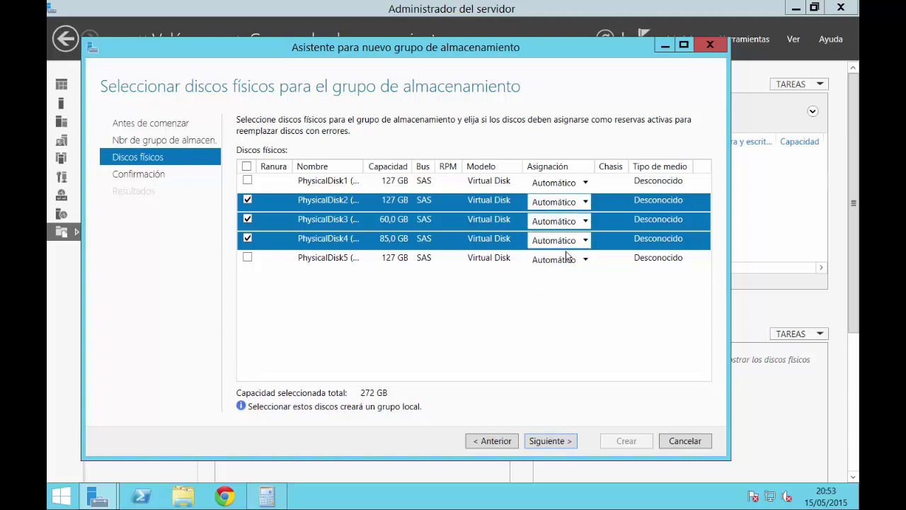
Create the storage group Storage PAL VIDEO from the three selected disks, and close the wizard and the calculator.
{"action": "left_click", "coordinate": [558, 441]}
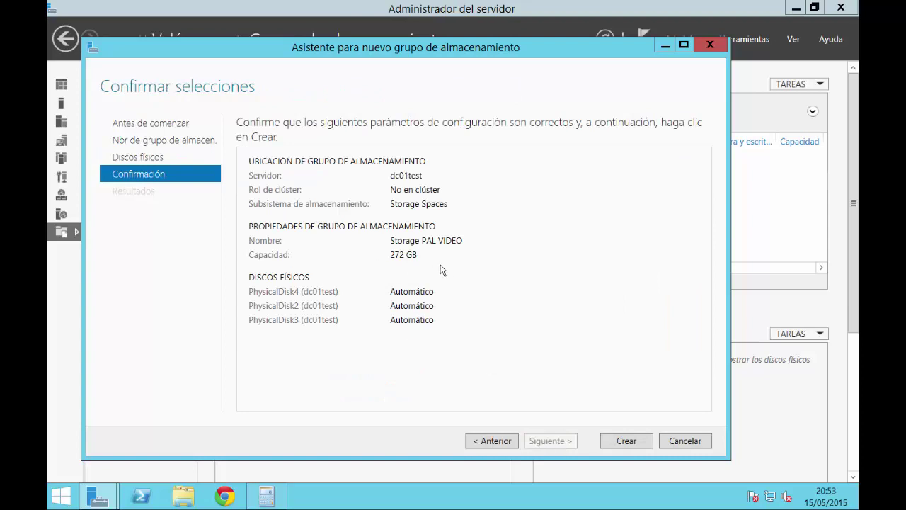
{"action": "left_click", "coordinate": [627, 441]}
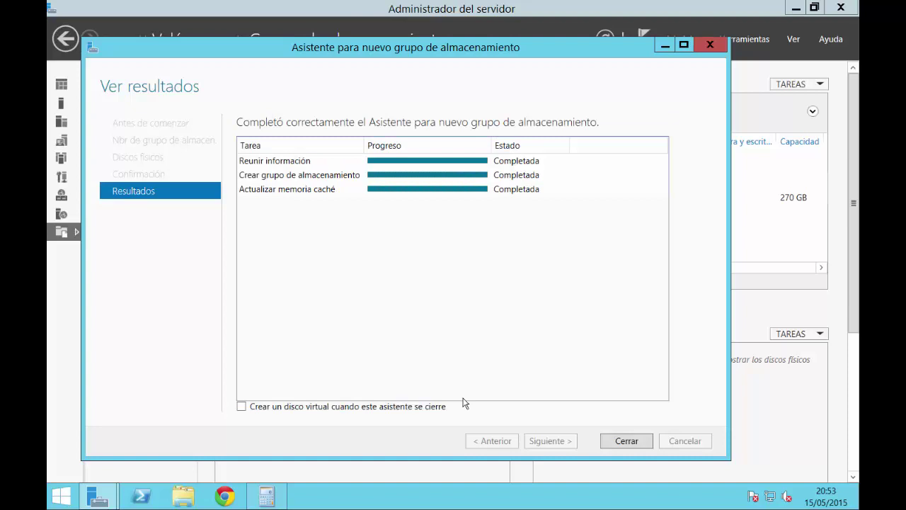
{"action": "left_click", "coordinate": [631, 441]}
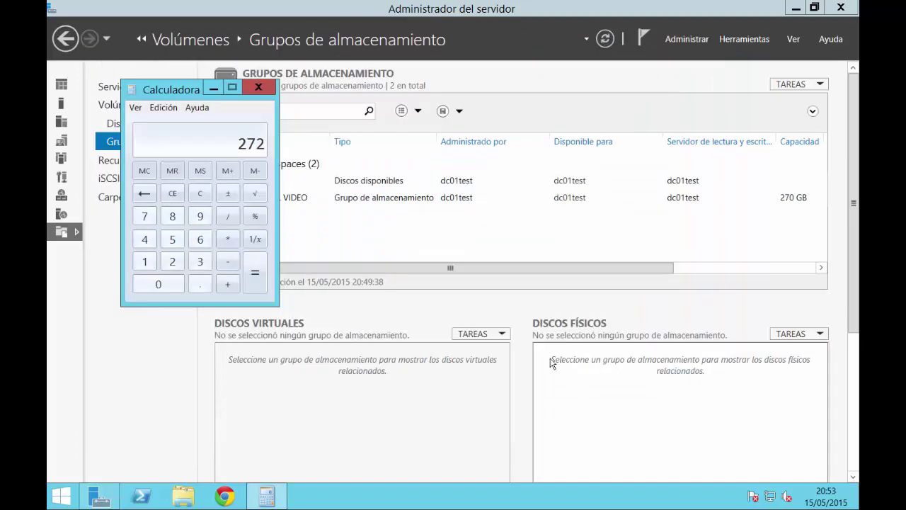
{"action": "left_click", "coordinate": [257, 89]}
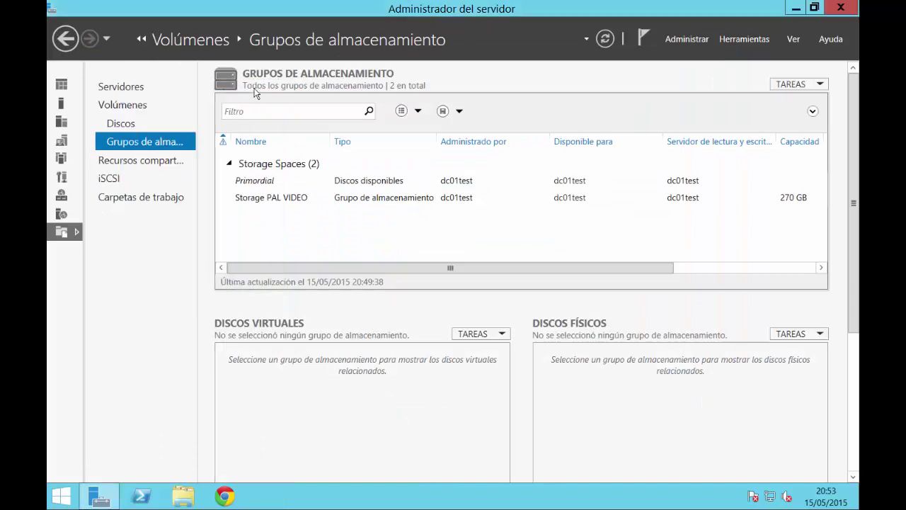
Refresh the storage groups list and examine which physical disks belong to Storage PAL VIDEO and which to Primordial.
{"action": "left_click", "coordinate": [276, 202]}
{"action": "left_click", "coordinate": [605, 38]}
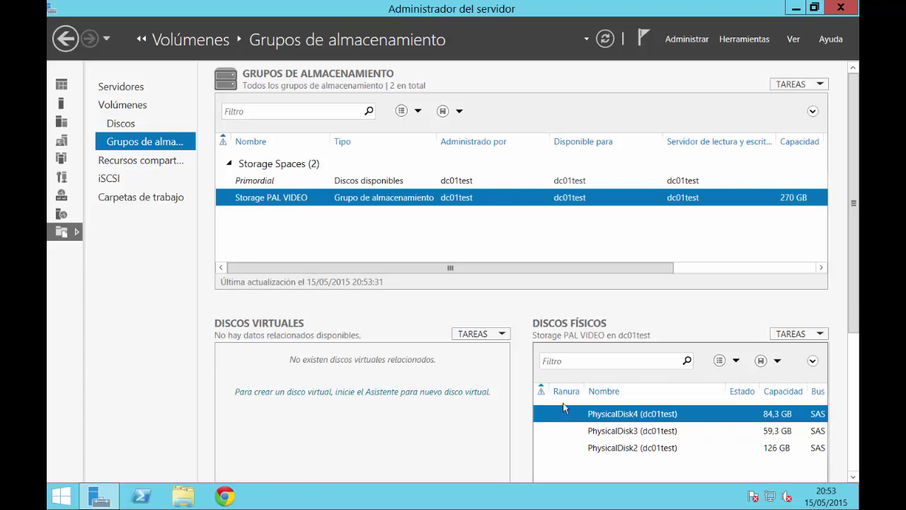
{"action": "left_click", "coordinate": [269, 187]}
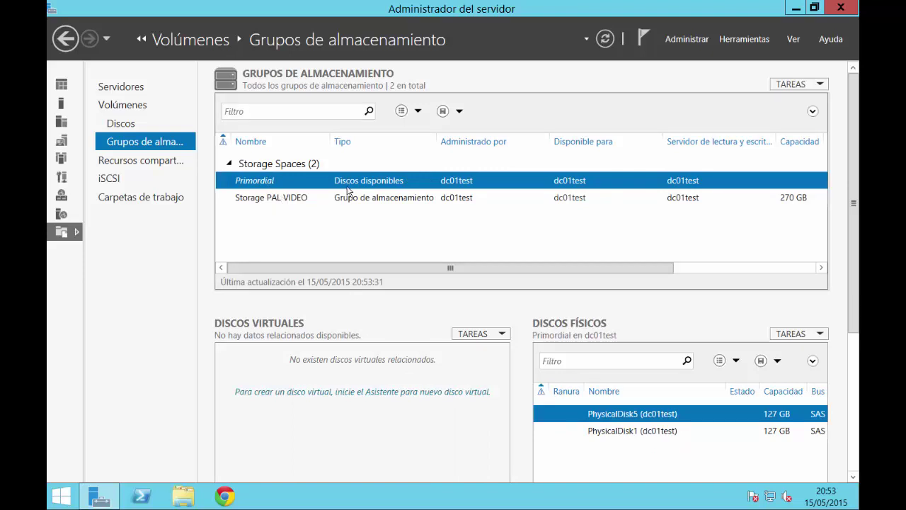
{"action": "left_click", "coordinate": [675, 432]}
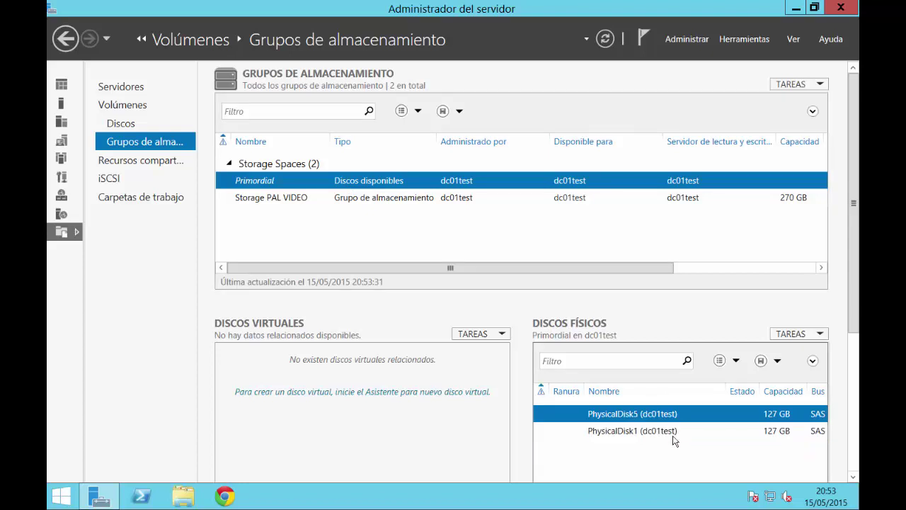
{"action": "left_click", "coordinate": [674, 435]}
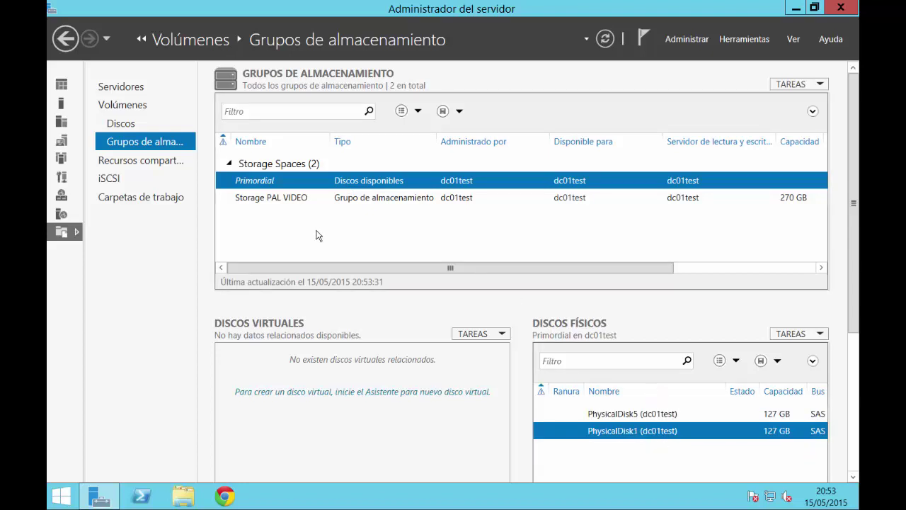
Add PhysicalDisk5 to the Storage PAL VIDEO group with Automático allocation and check the group's capacity and free space.
{"action": "right_click", "coordinate": [295, 201]}
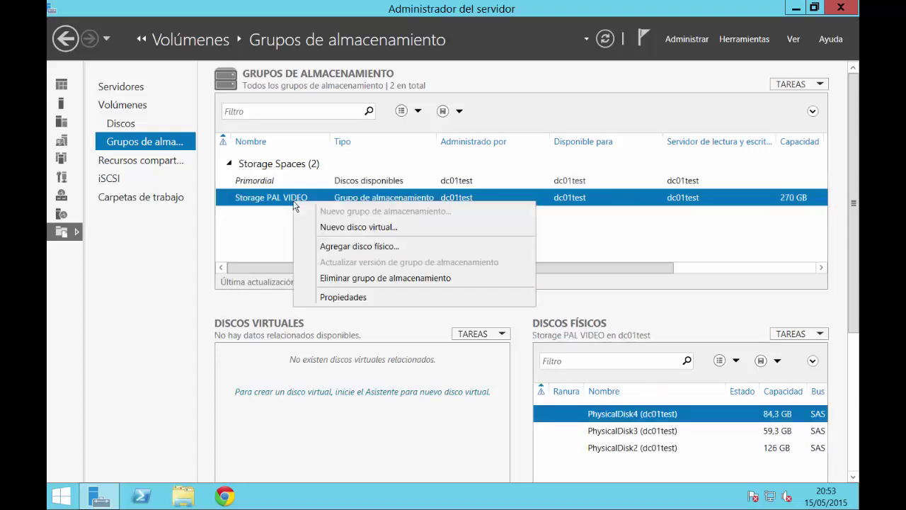
{"action": "left_click", "coordinate": [351, 248]}
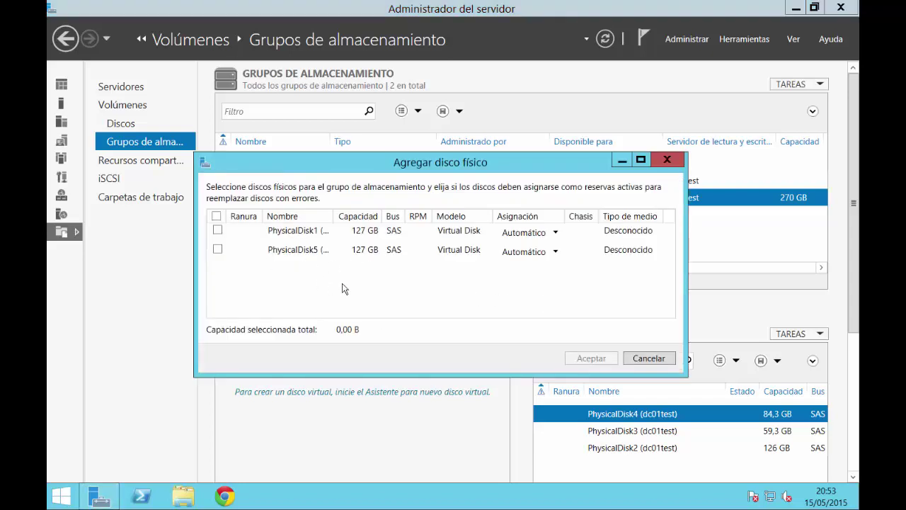
{"action": "left_click", "coordinate": [217, 249]}
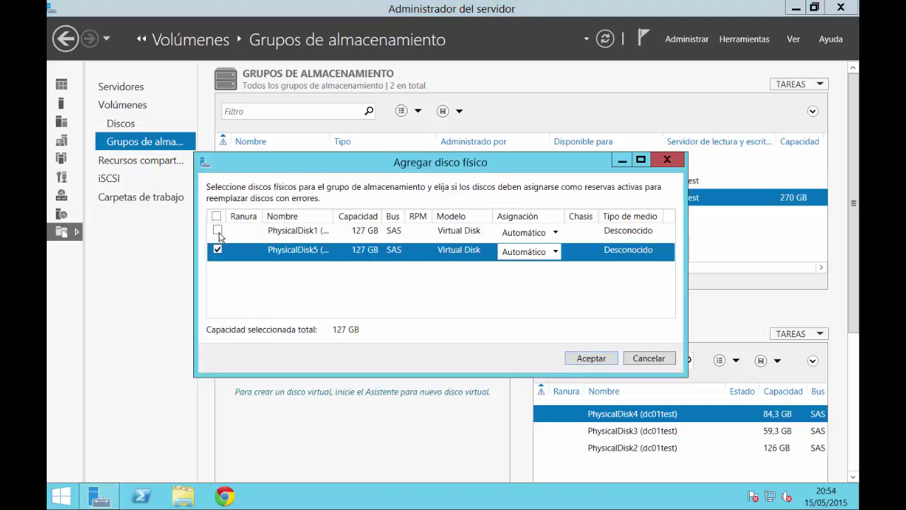
{"action": "left_click", "coordinate": [217, 230]}
{"action": "left_click", "coordinate": [217, 237]}
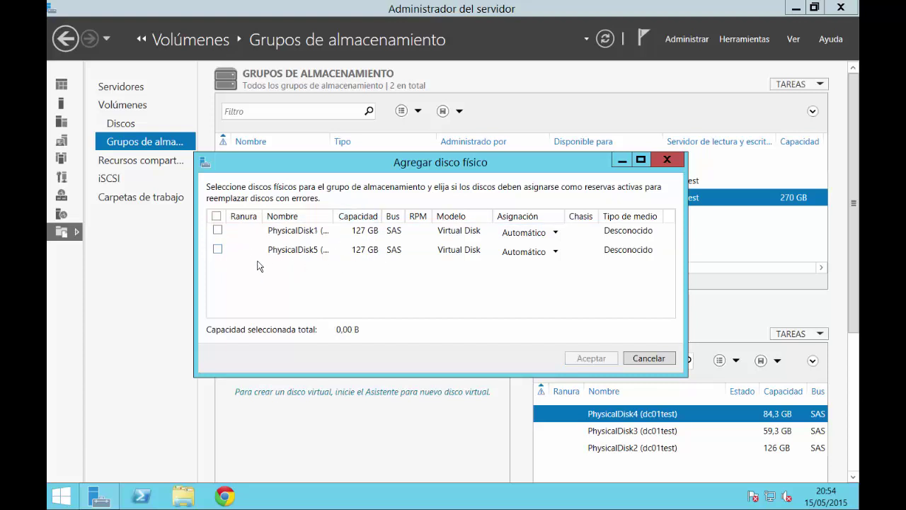
{"action": "left_click", "coordinate": [217, 250]}
{"action": "left_click", "coordinate": [591, 359]}
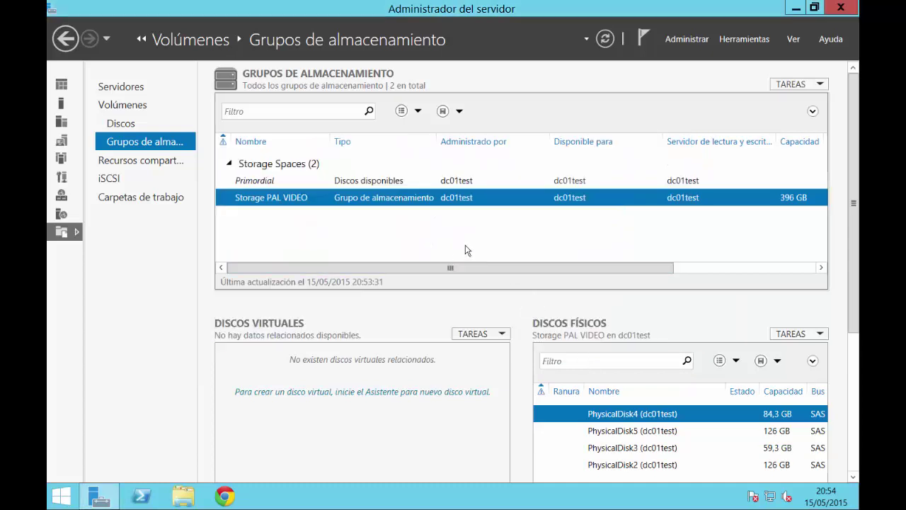
{"action": "left_click_drag", "start_coordinate": [514, 267], "coordinate": [706, 269]}
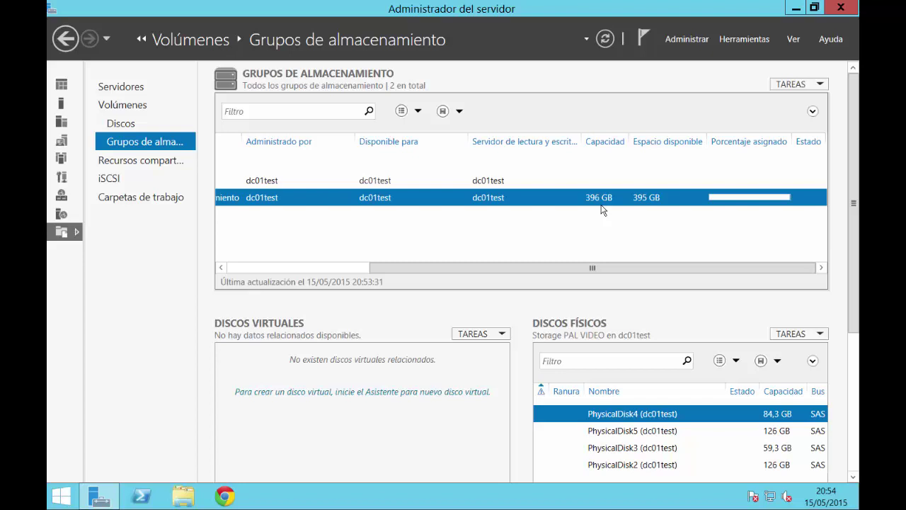
{"action": "left_click_drag", "start_coordinate": [594, 267], "coordinate": [361, 269]}
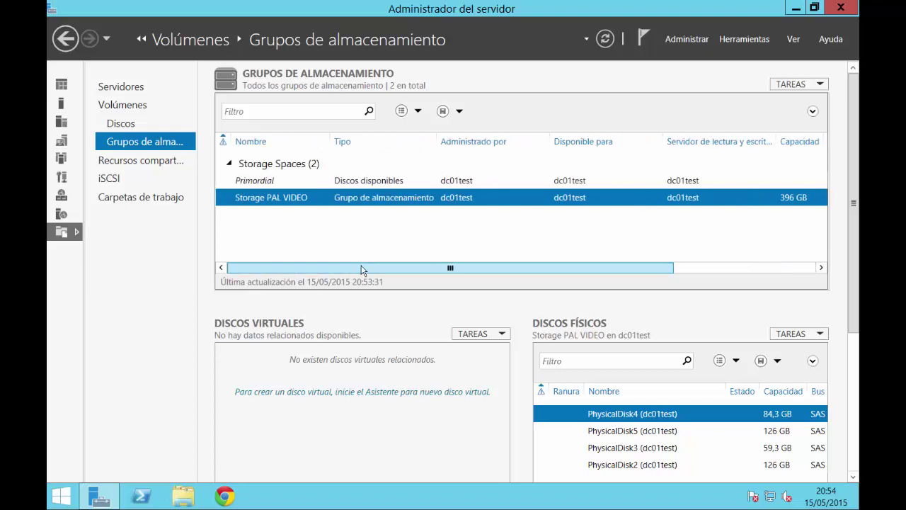